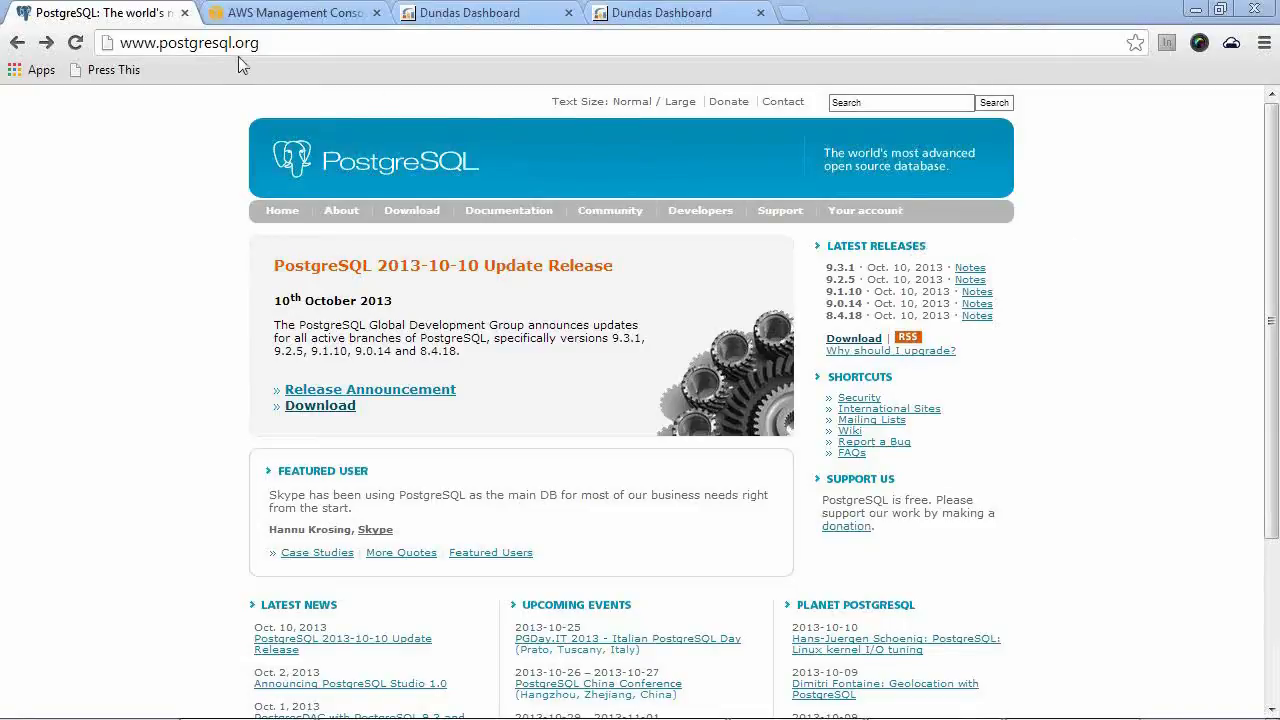
Switch to the AWS Management Console and open the configuration of the Redshift cluster examplecluster
{"action": "left_click", "coordinate": [277, 43]}
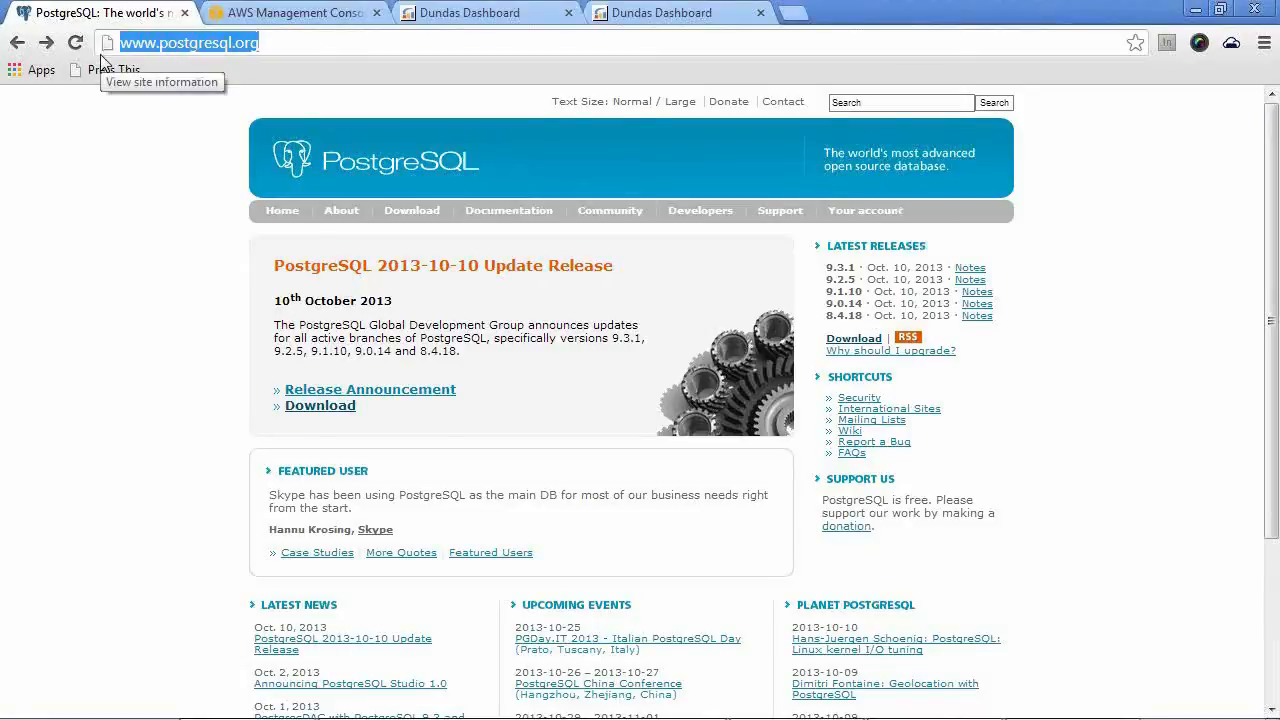
{"action": "left_click", "coordinate": [287, 18]}
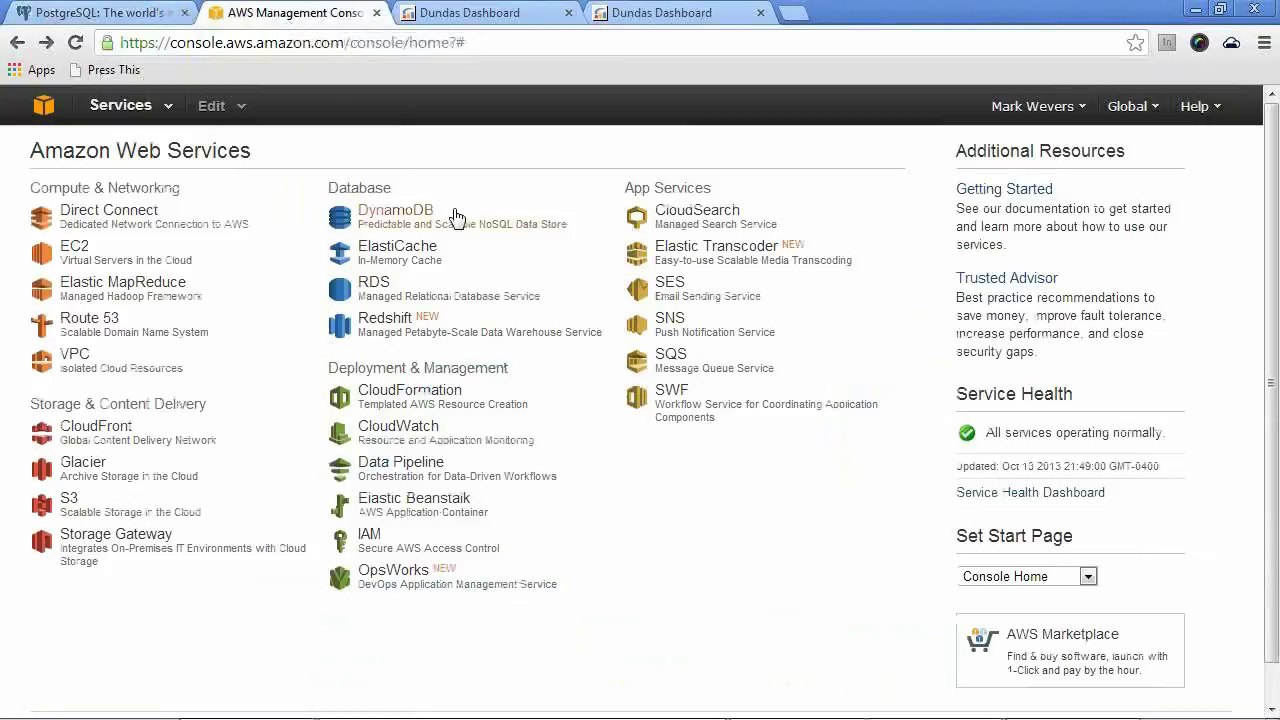
{"action": "left_click", "coordinate": [420, 324]}
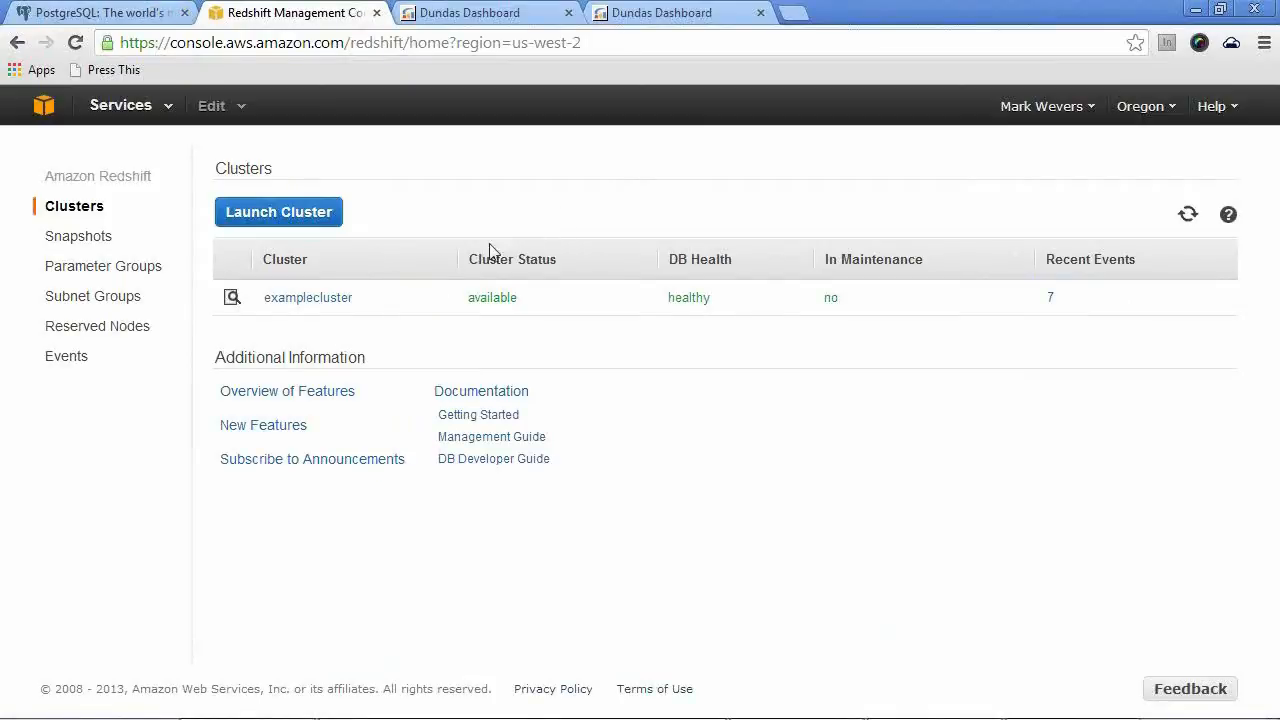
{"action": "left_click", "coordinate": [312, 299]}
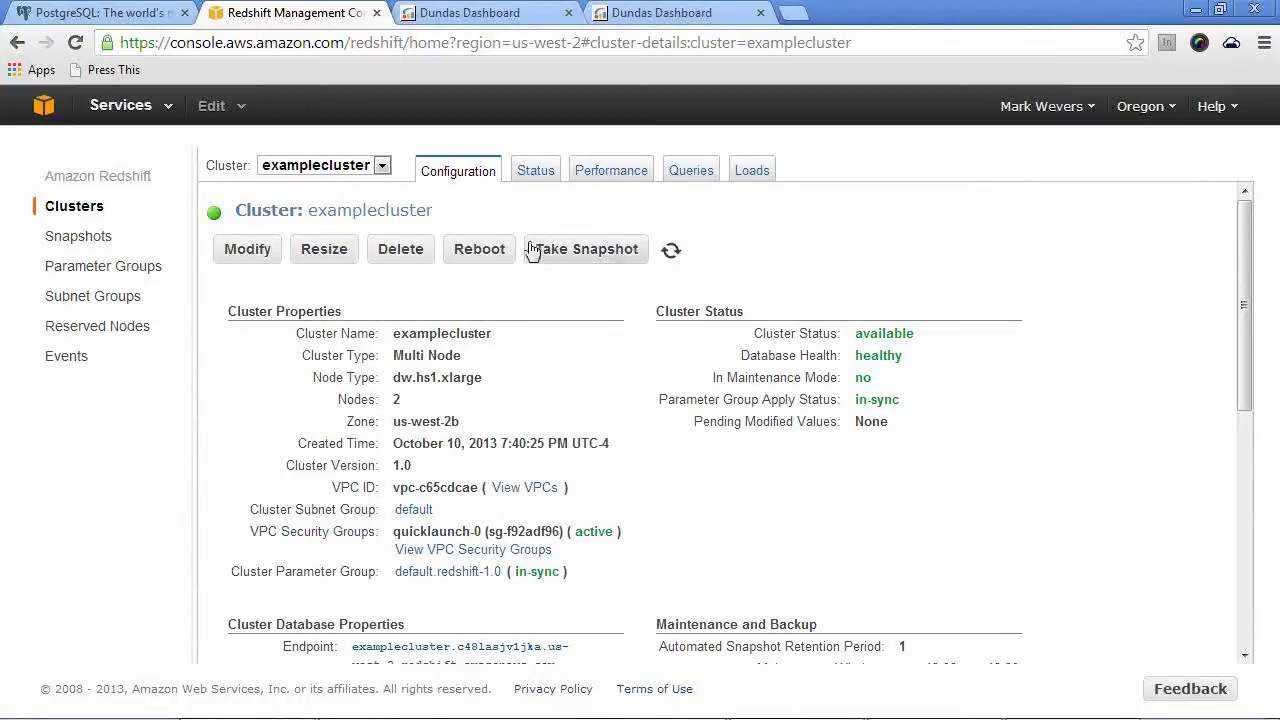
Copy the full ODBC URL from the cluster's database properties
{"action": "scroll", "coordinate": [529, 251], "scroll_direction": "down", "scroll_amount": 5}
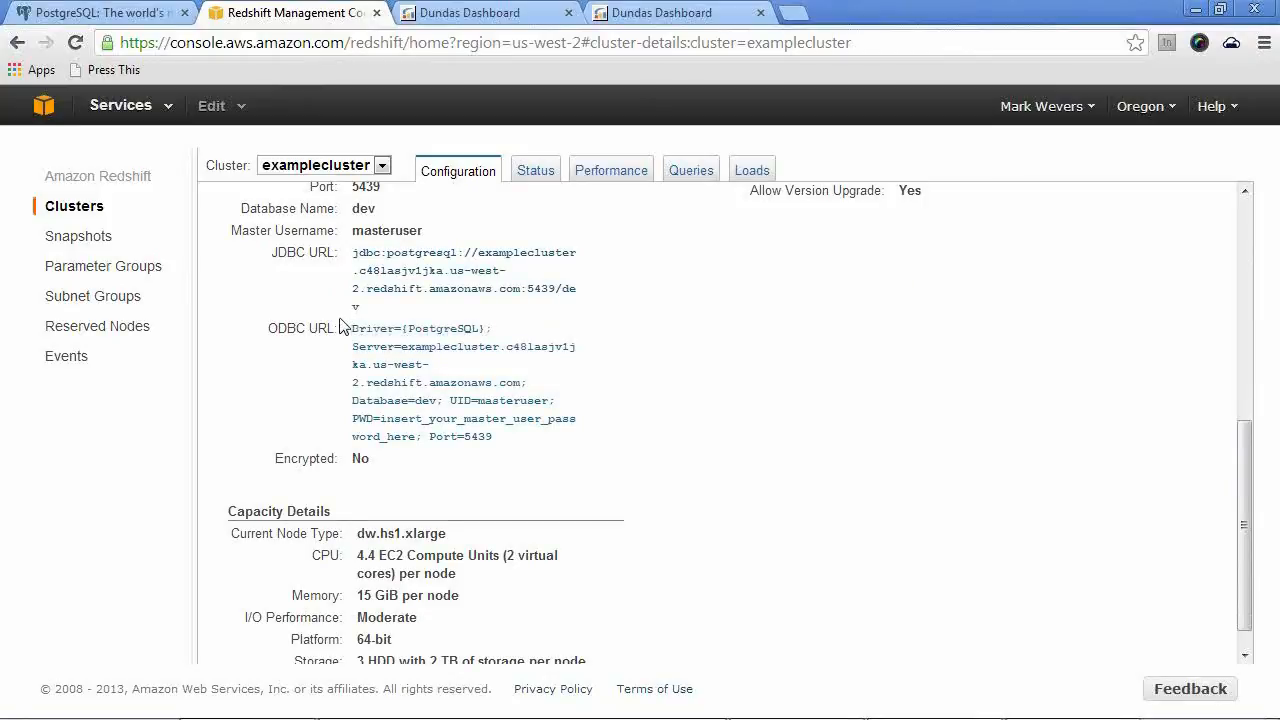
{"action": "mouse_move", "coordinate": [320, 338]}
{"action": "triple_click", "coordinate": [353, 336]}
{"action": "left_click_drag", "start_coordinate": [353, 340], "coordinate": [516, 438]}
{"action": "key", "text": "ctrl+c"}
Switch to Dundas Dashboard and create a data connector with the default name New Data Connector
{"action": "left_click", "coordinate": [463, 14]}
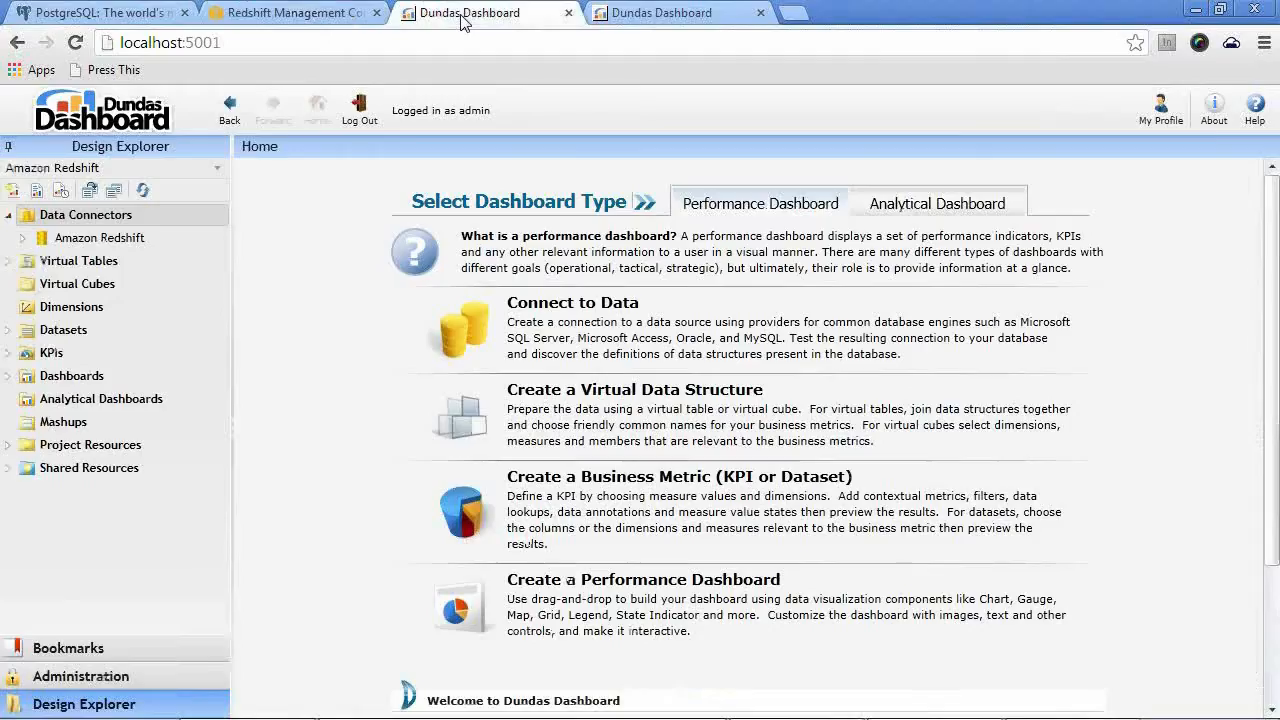
{"action": "left_click", "coordinate": [210, 218]}
{"action": "left_click", "coordinate": [245, 230]}
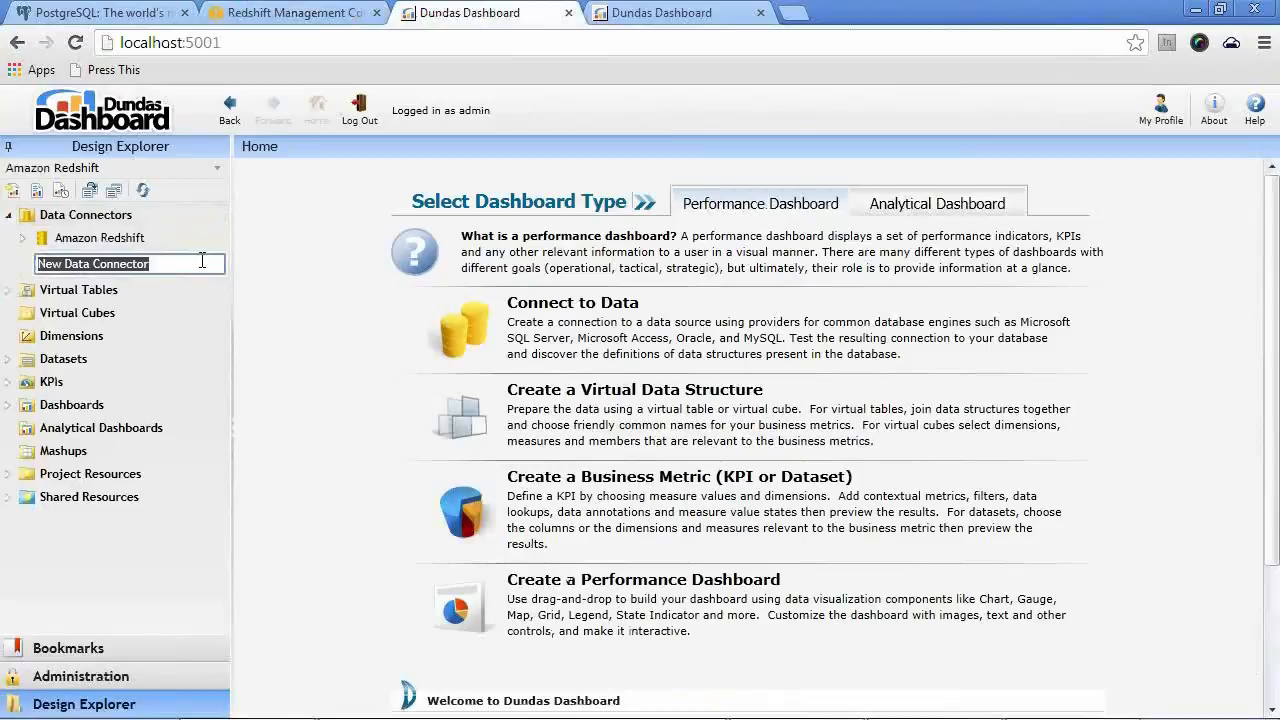
{"action": "key", "text": "Return"}
Set the connector's provider to Amazon RedShift (ODBC) and paste the copied URL as its ODBC connection string
{"action": "scroll", "coordinate": [745, 410], "scroll_direction": "down", "scroll_amount": 1}
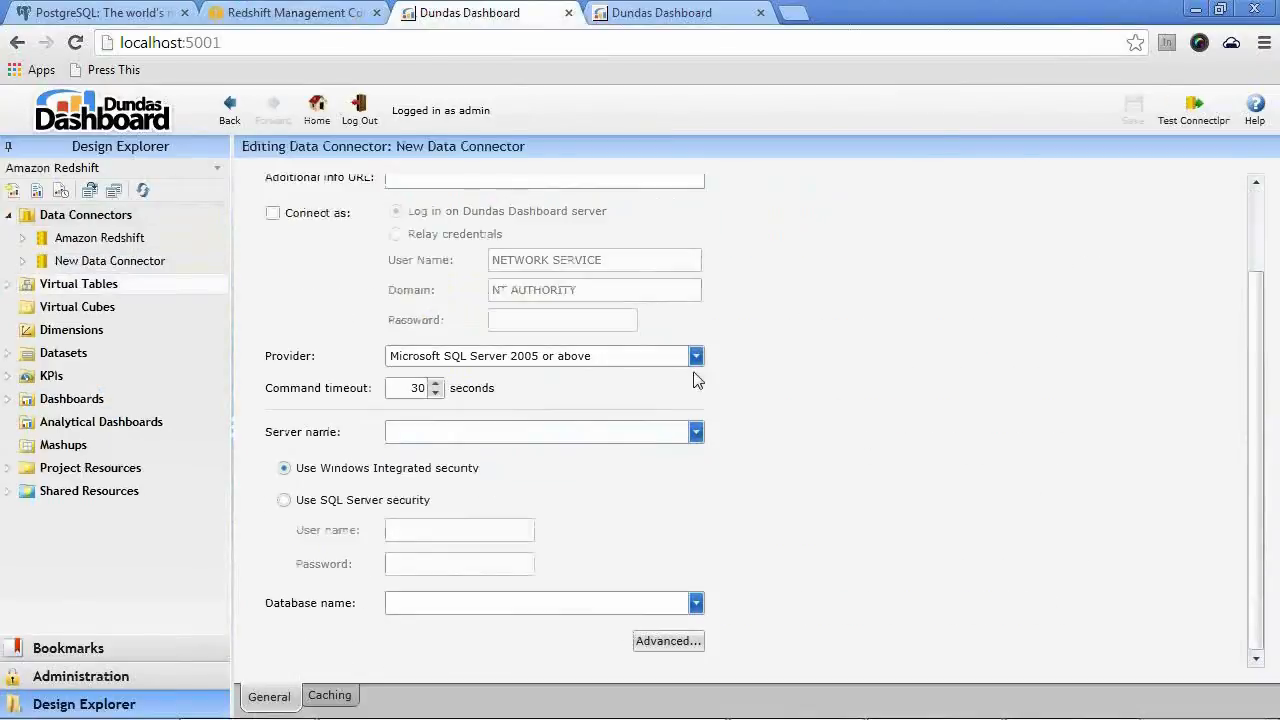
{"action": "left_click", "coordinate": [670, 358]}
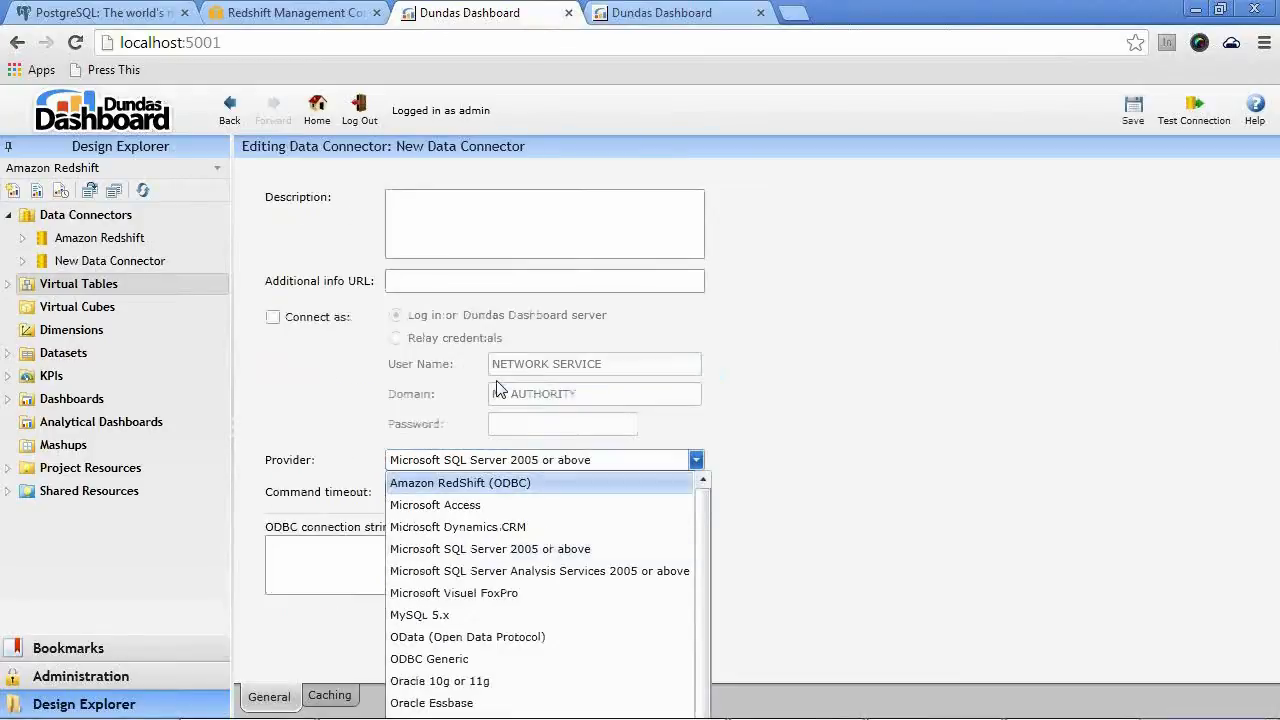
{"action": "left_click", "coordinate": [490, 482]}
{"action": "left_click", "coordinate": [500, 552]}
{"action": "key", "text": "ctrl+v"}
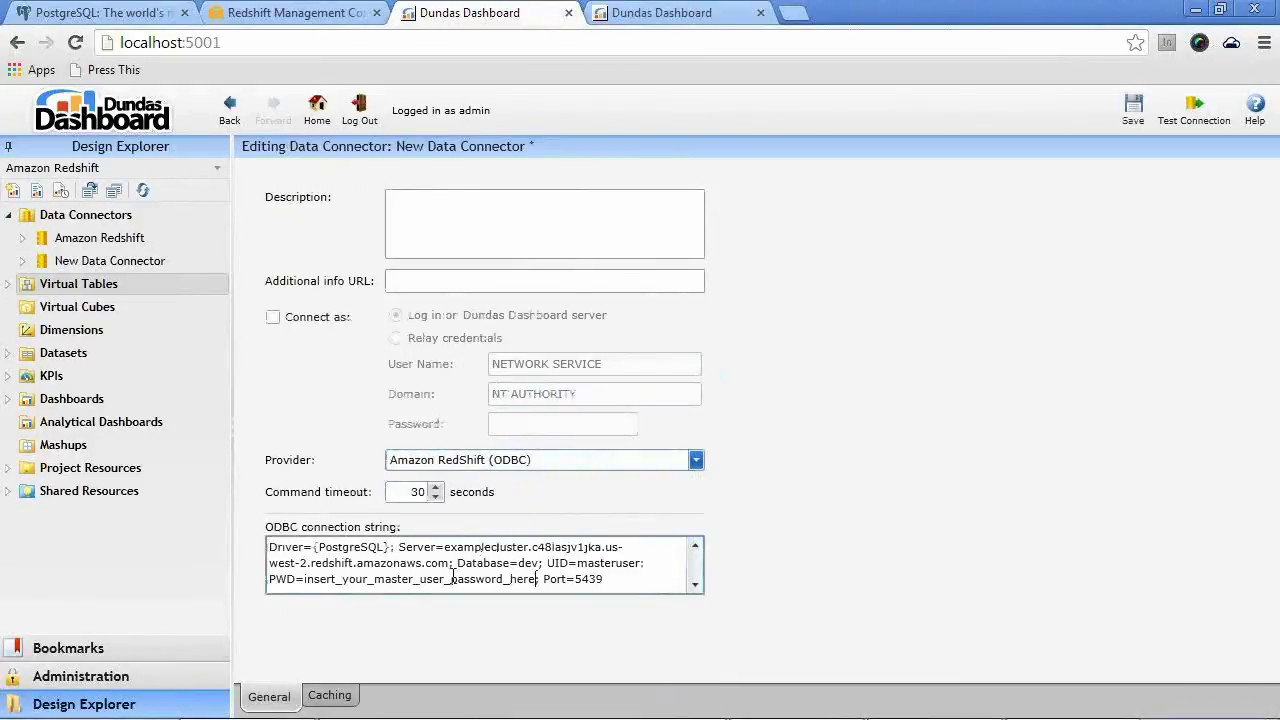
Replace the PWD placeholder in the connection string with the master user password and test the connection
{"action": "double_click", "coordinate": [306, 579]}
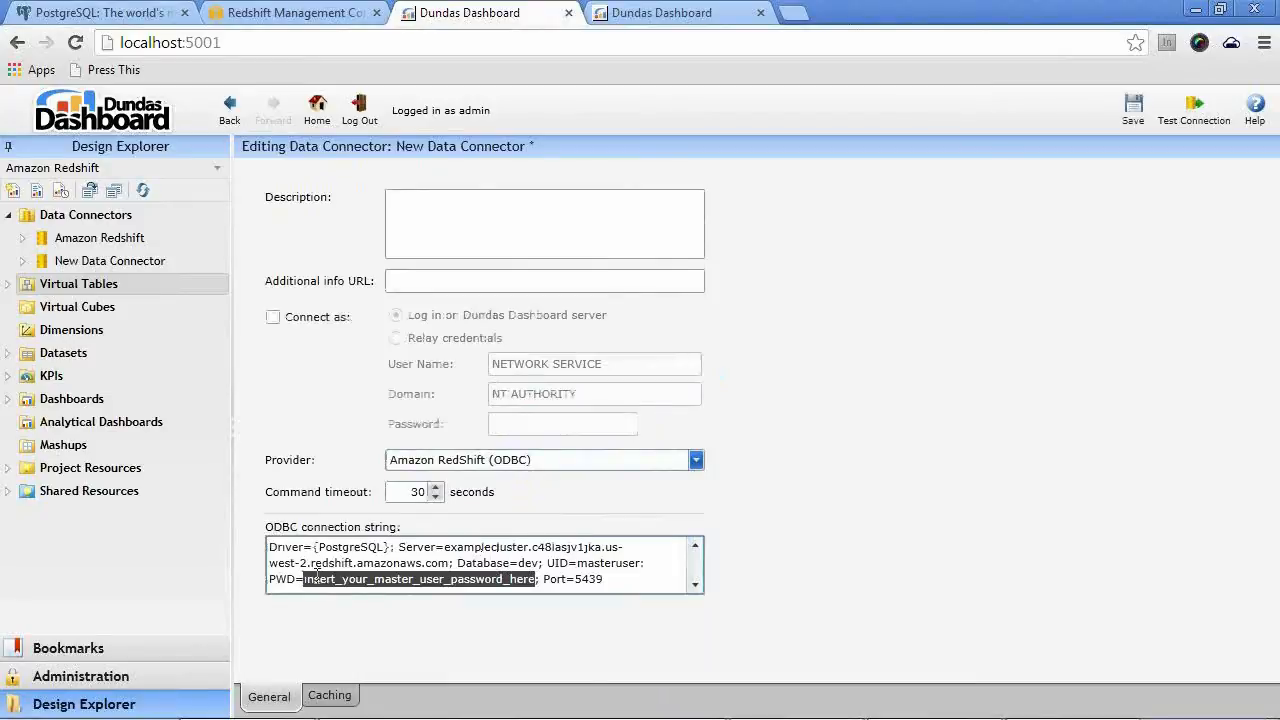
{"action": "type", "text": "Dundas123"}
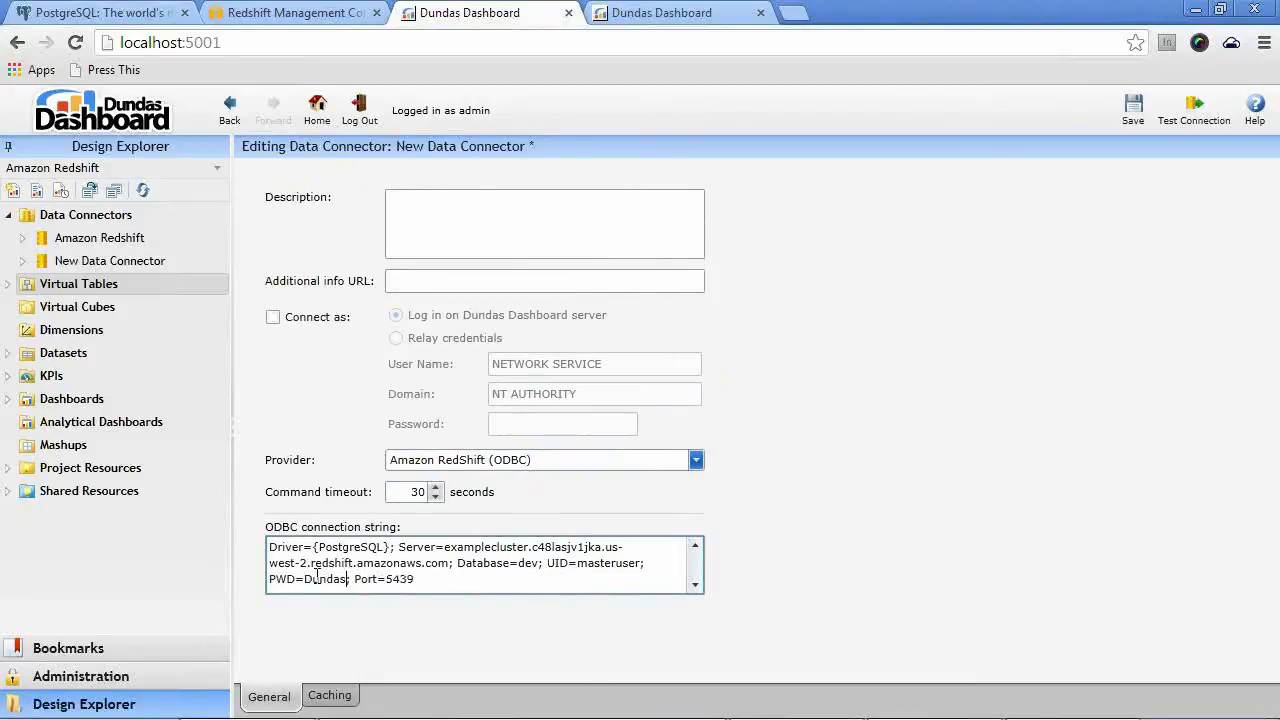
{"action": "left_click", "coordinate": [1185, 112]}
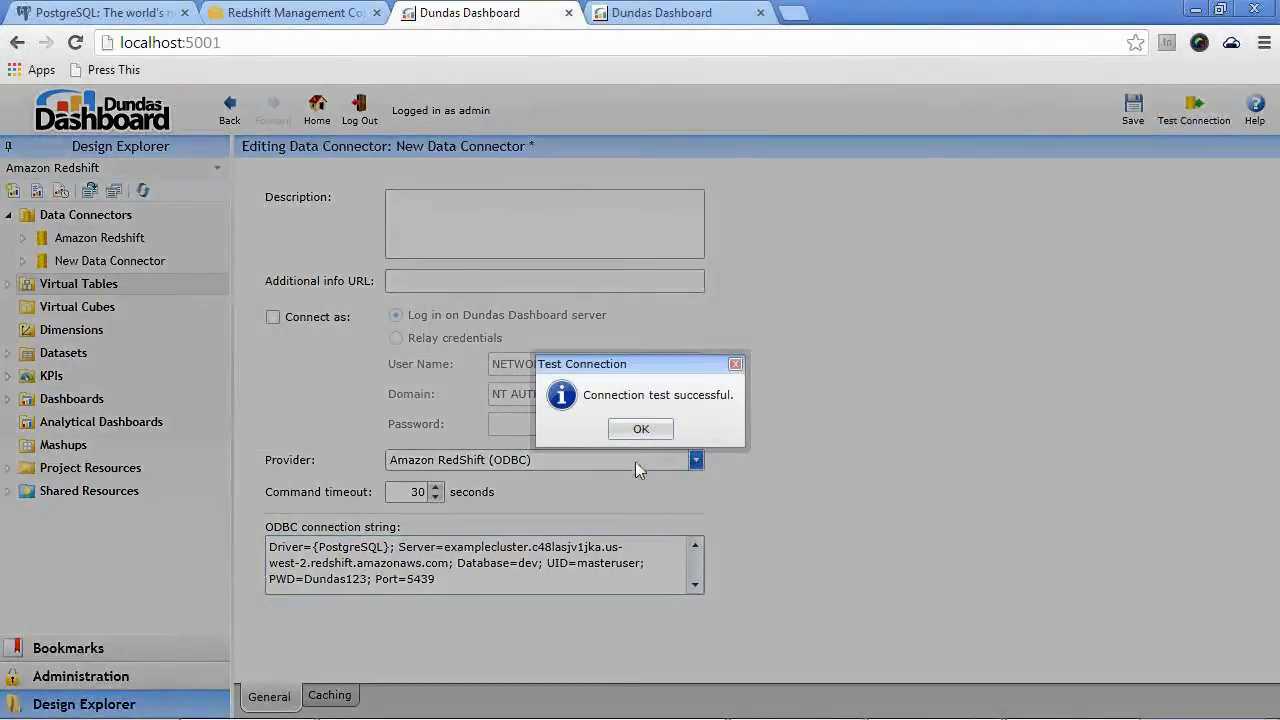
{"action": "left_click", "coordinate": [641, 437]}
Save the data connector and discover its data structures
{"action": "left_click", "coordinate": [1133, 110]}
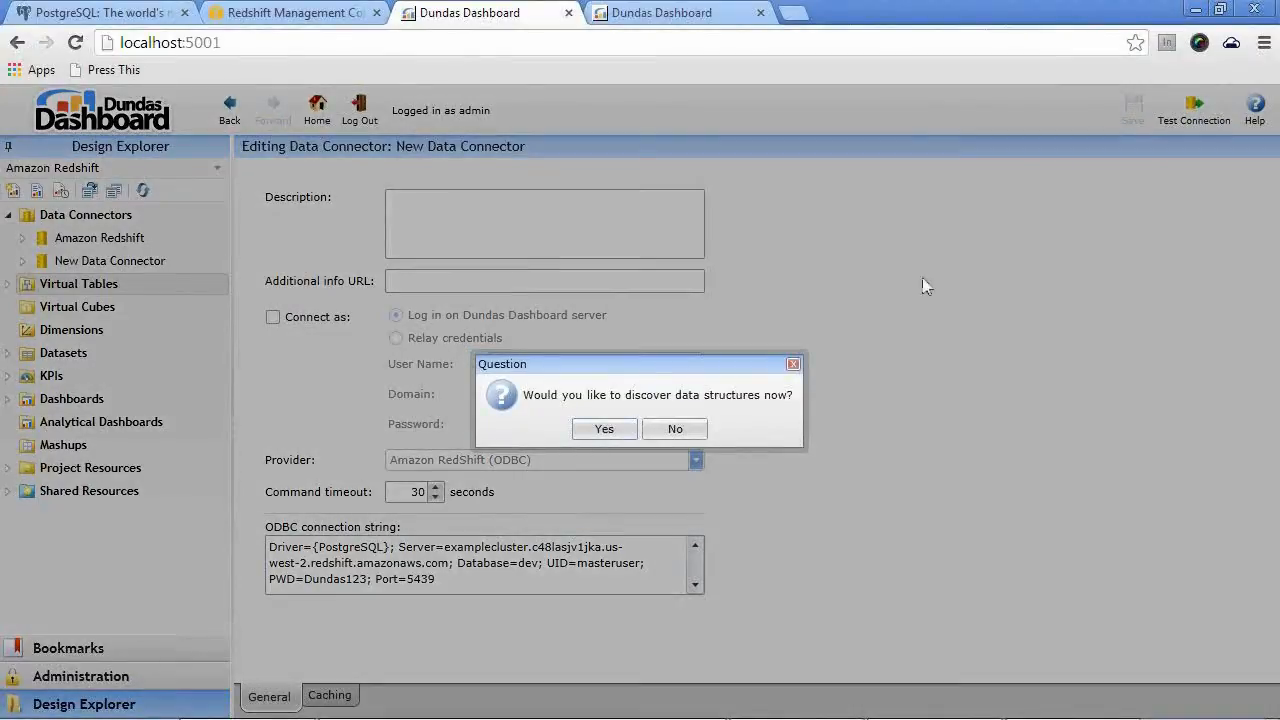
{"action": "left_click", "coordinate": [606, 429]}
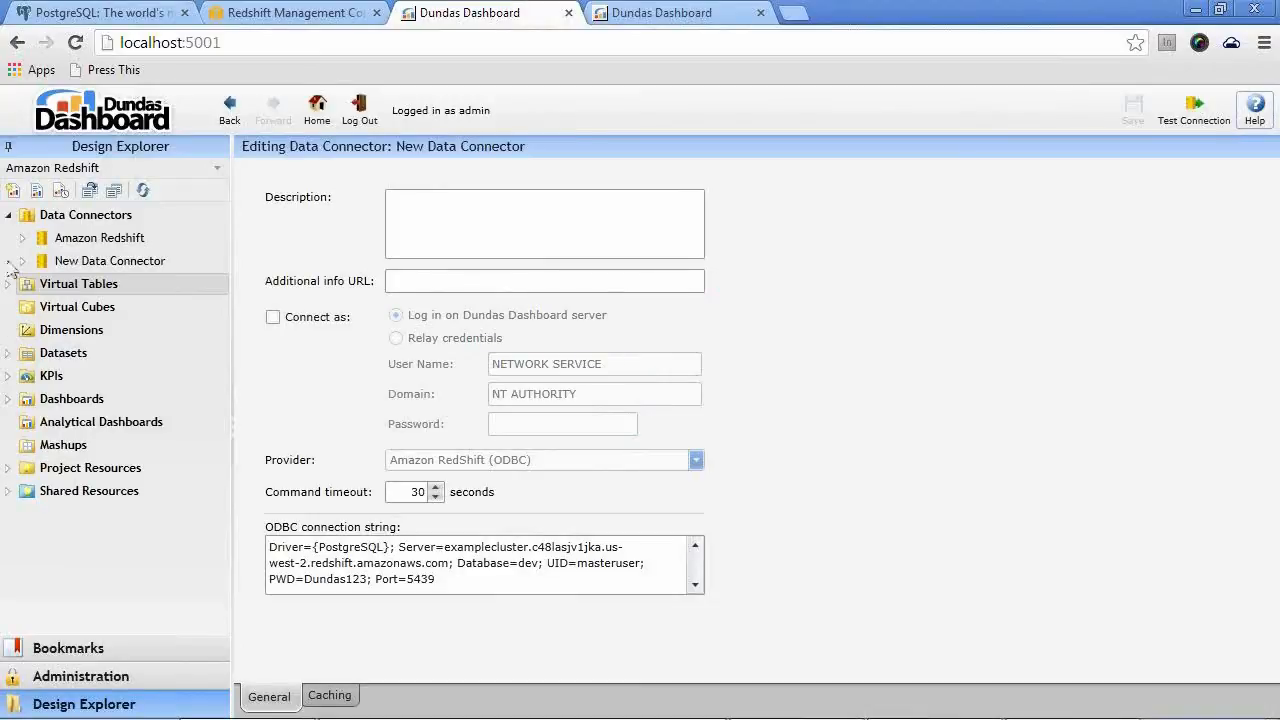
Review the tables discovered under New Data Connector, and collapse the connector again
{"action": "left_click", "coordinate": [23, 262]}
{"action": "left_click", "coordinate": [38, 284]}
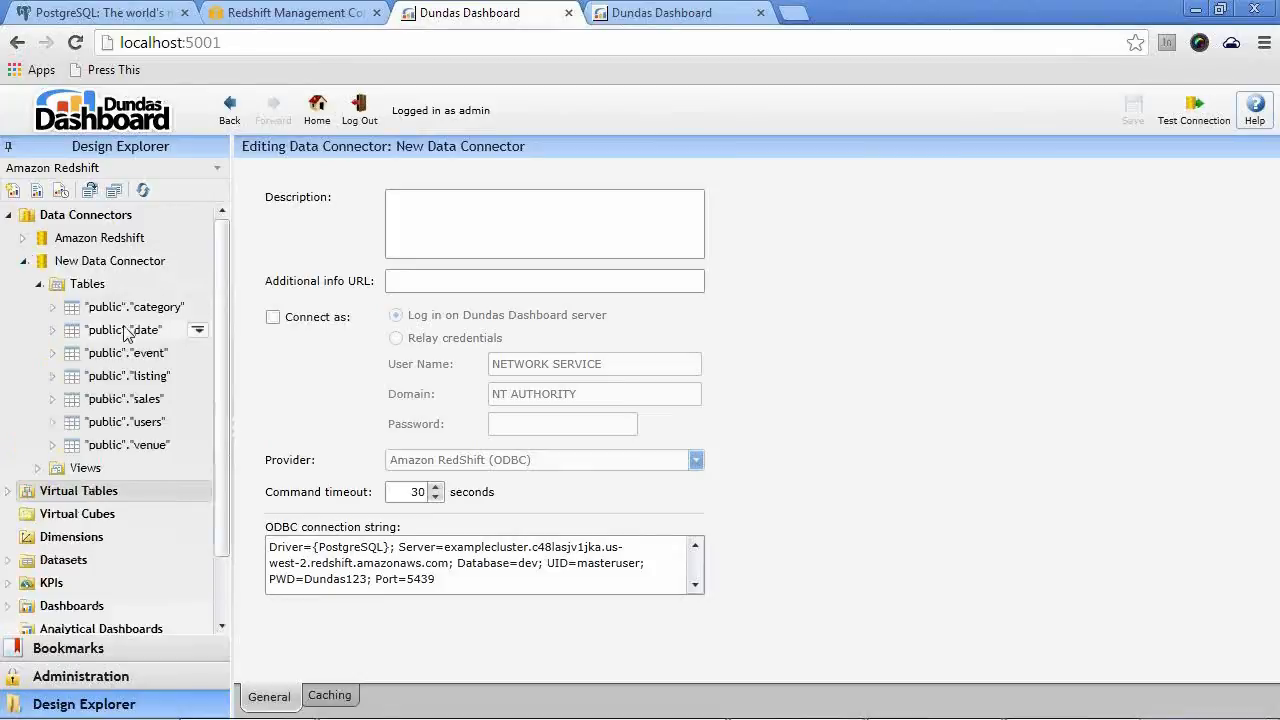
{"action": "left_click", "coordinate": [24, 261]}
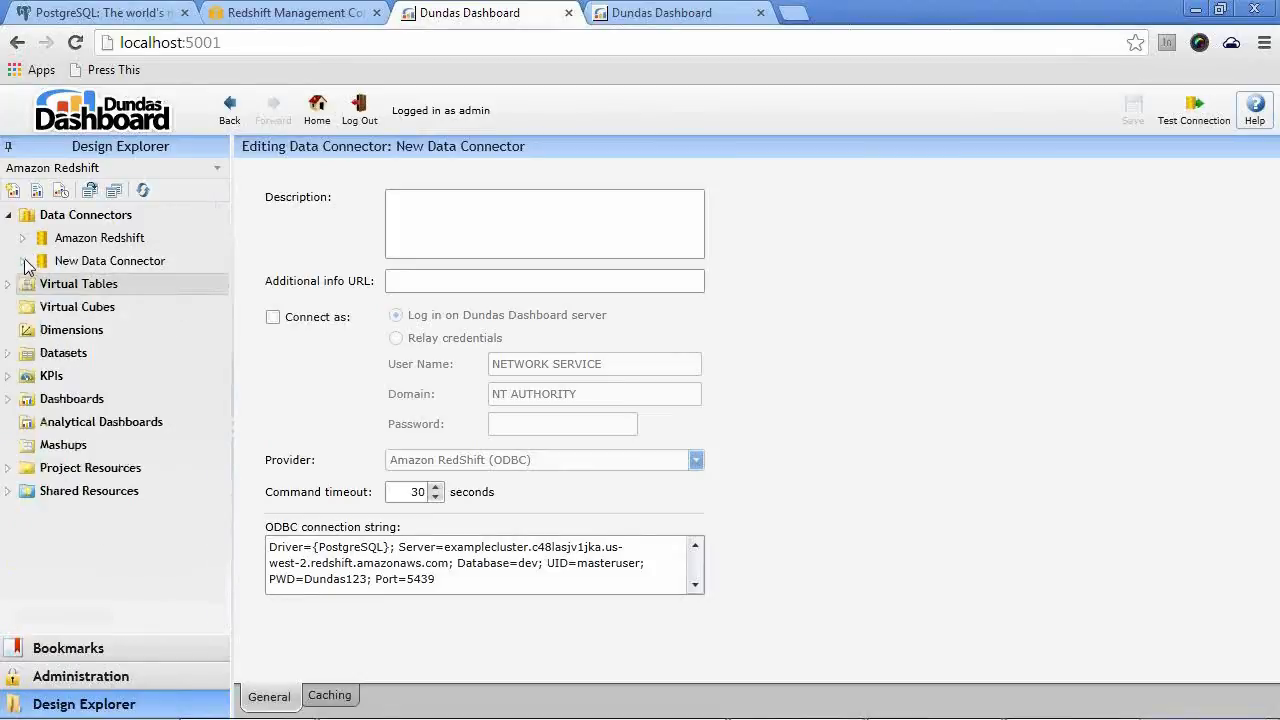
Open the 99.9 percentile virtual table and preview the data its SQL statement returns
{"action": "left_click", "coordinate": [9, 284]}
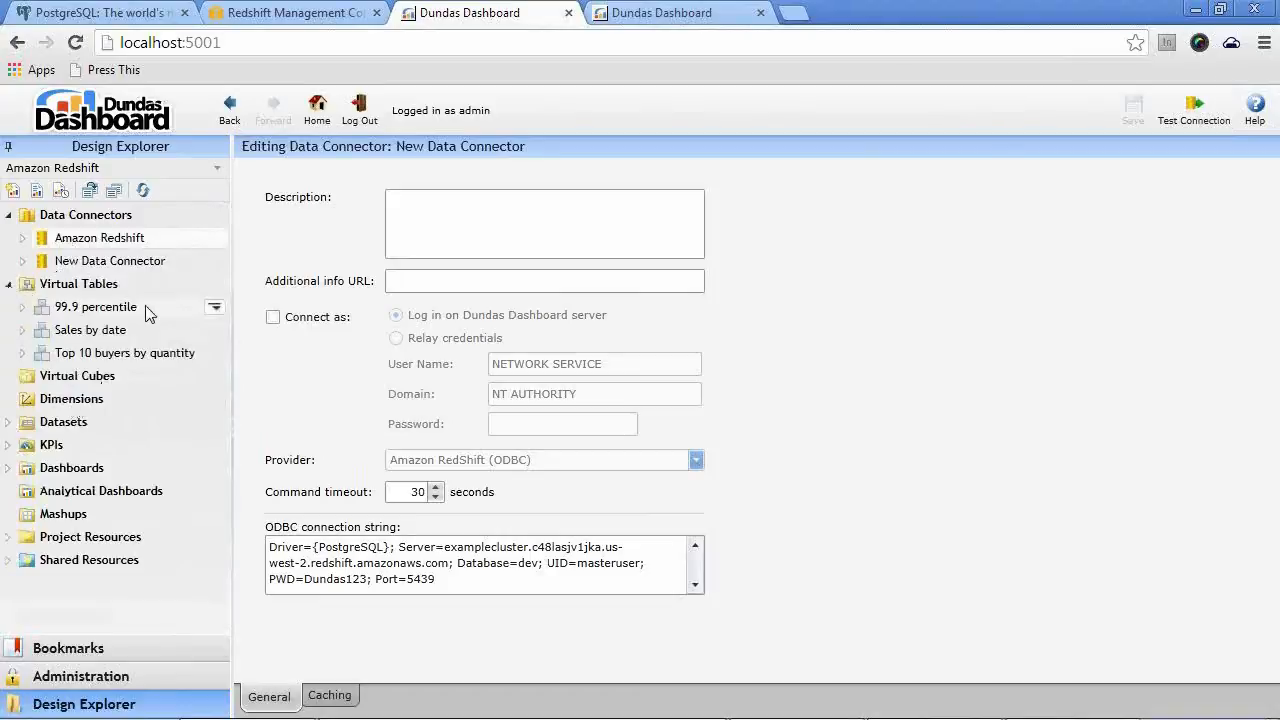
{"action": "left_click", "coordinate": [214, 313]}
{"action": "left_click", "coordinate": [229, 326]}
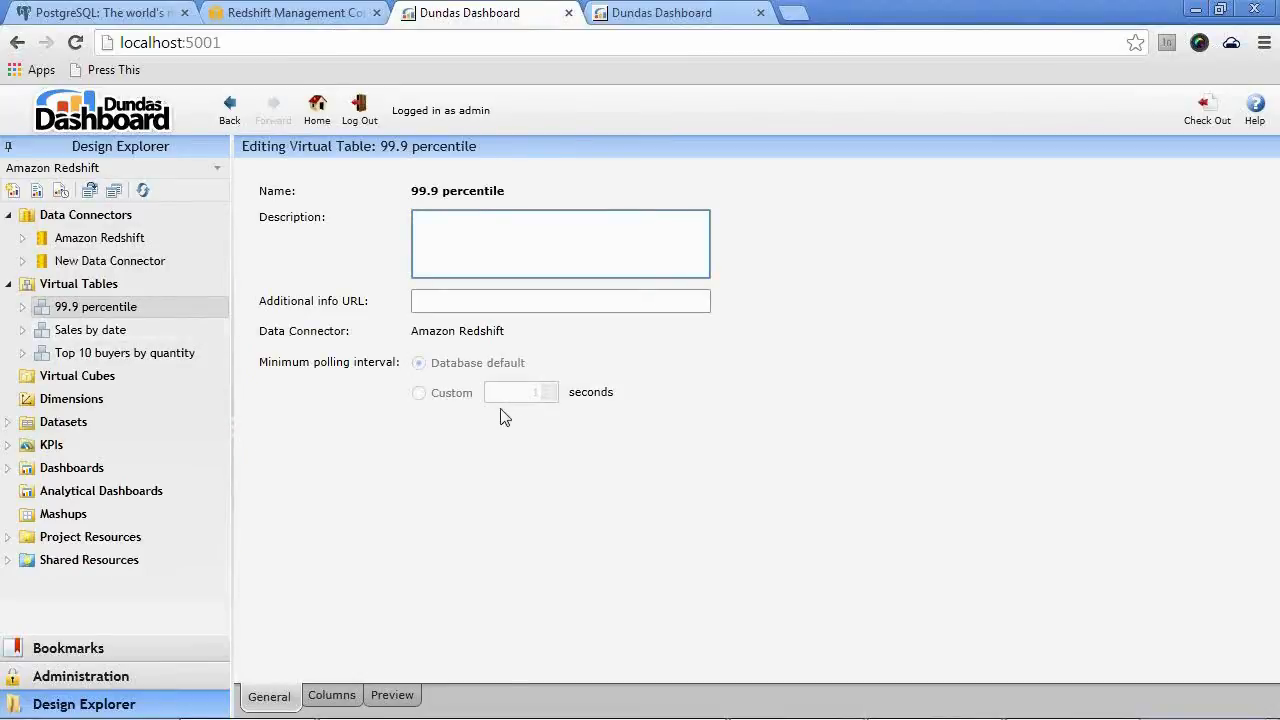
{"action": "left_click", "coordinate": [392, 695]}
{"action": "left_click", "coordinate": [368, 394]}
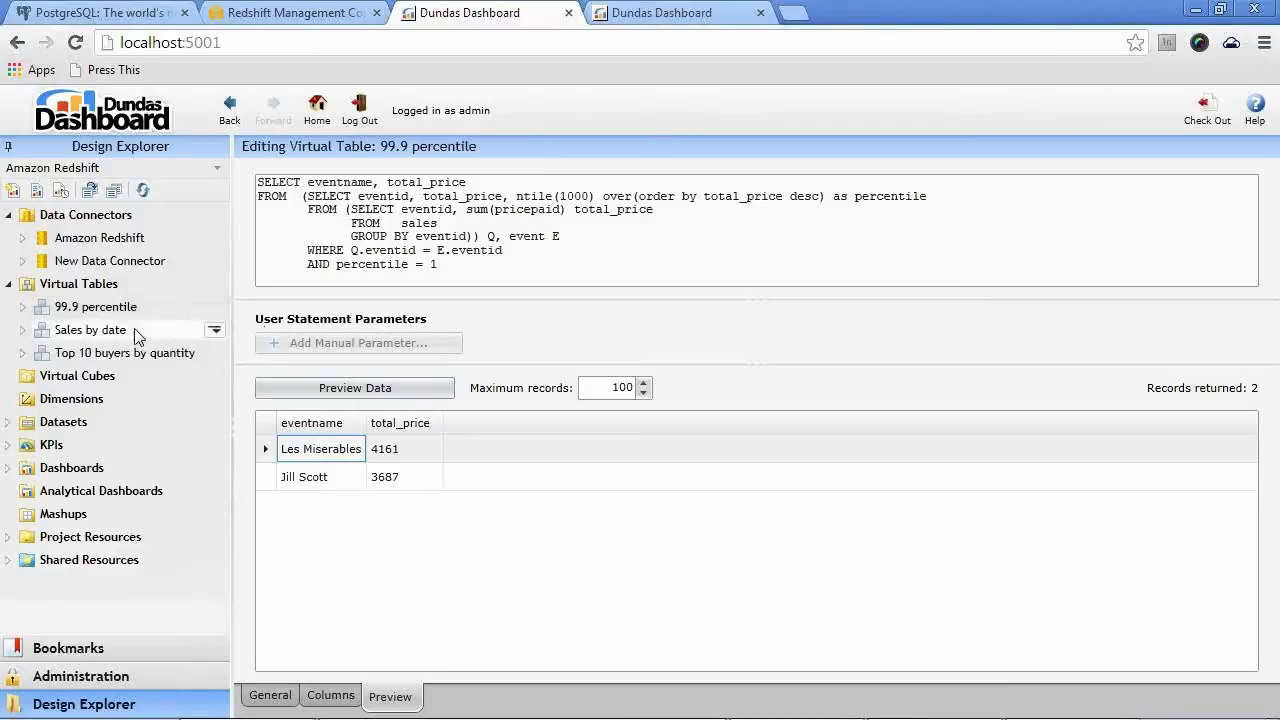
View the Amazon Sample queries dashboard and examine its start date filter and the Top 10 Buyers by Quantity filter values
{"action": "left_click", "coordinate": [683, 23]}
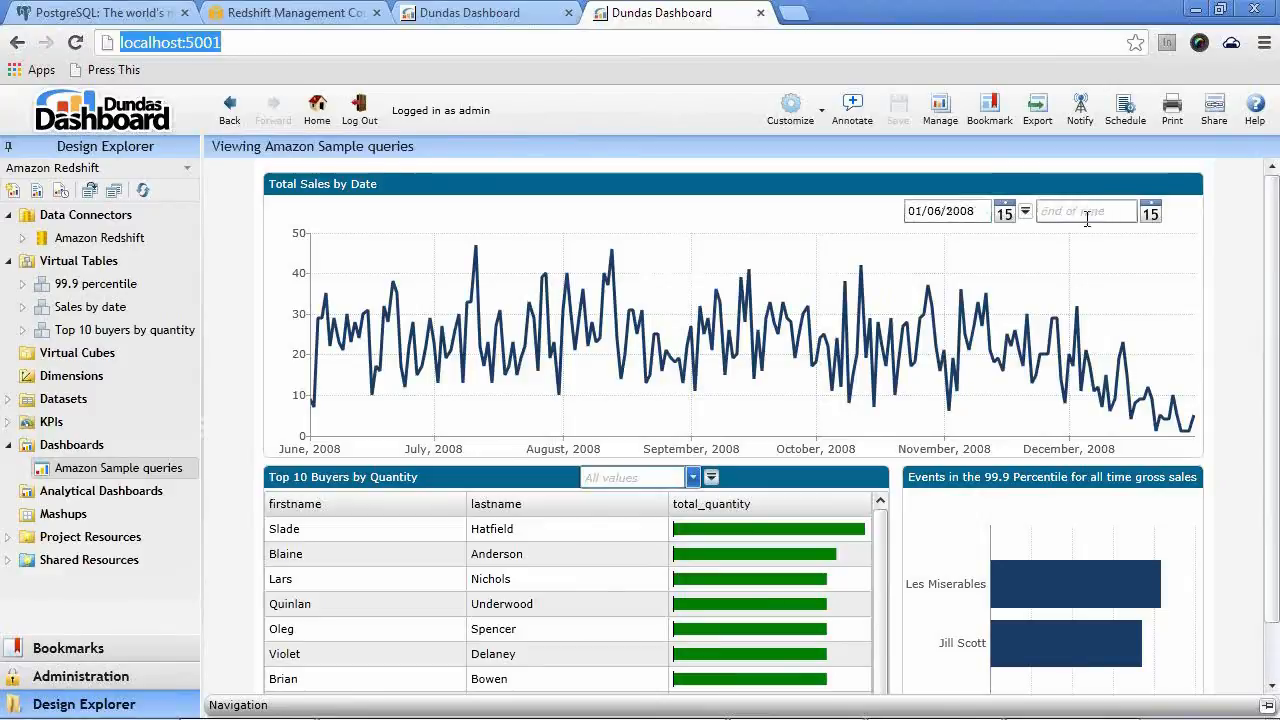
{"action": "left_click_drag", "start_coordinate": [976, 211], "coordinate": [903, 217]}
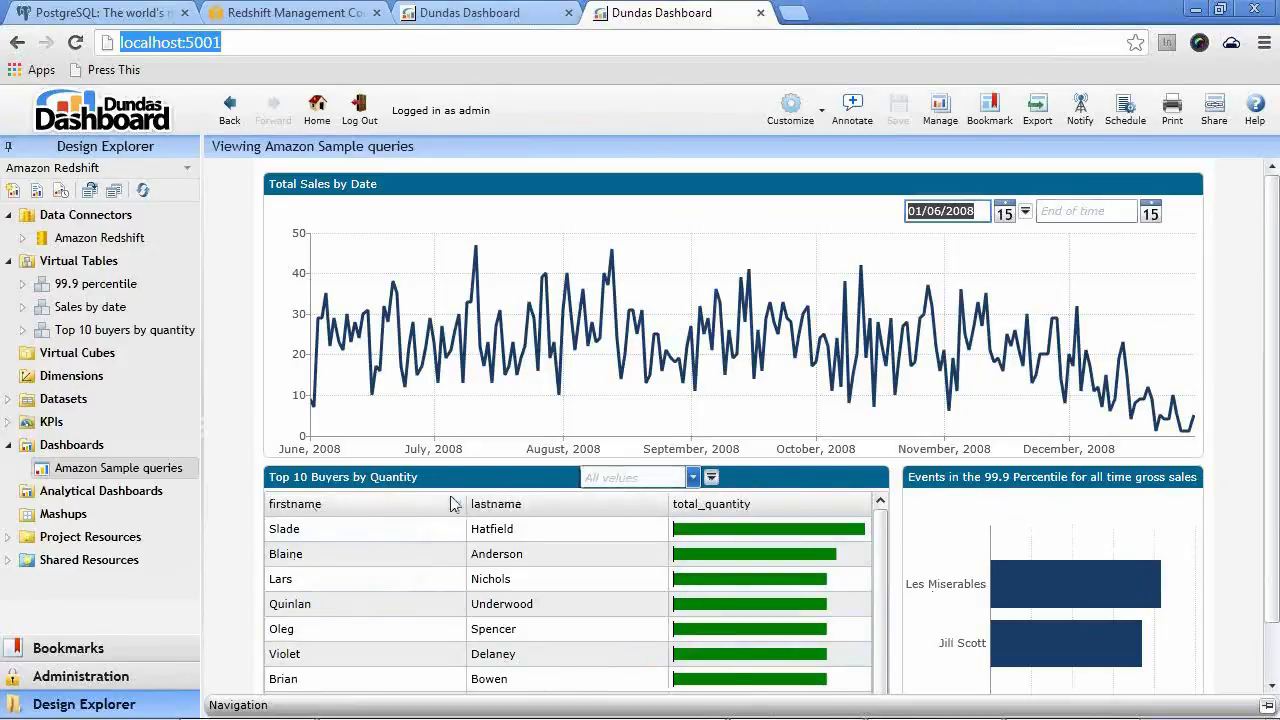
{"action": "left_click", "coordinate": [670, 477]}
{"action": "left_click", "coordinate": [694, 479]}
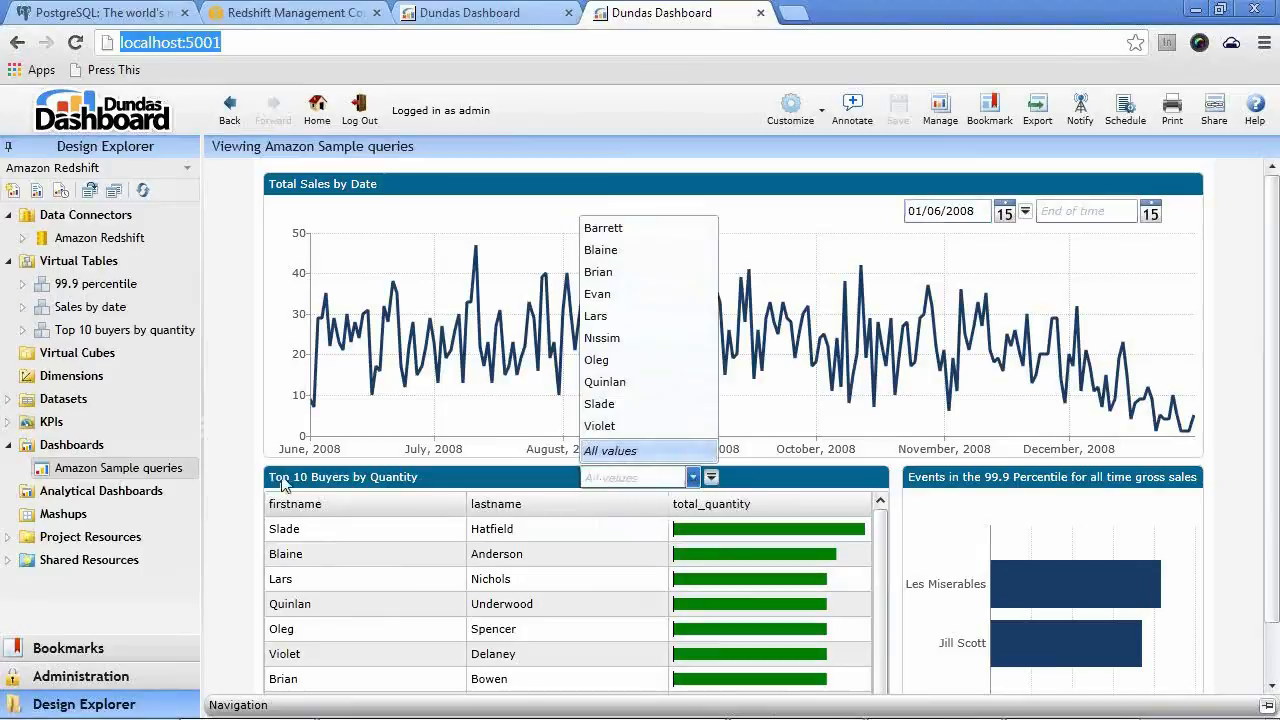
{"action": "left_click", "coordinate": [221, 460]}
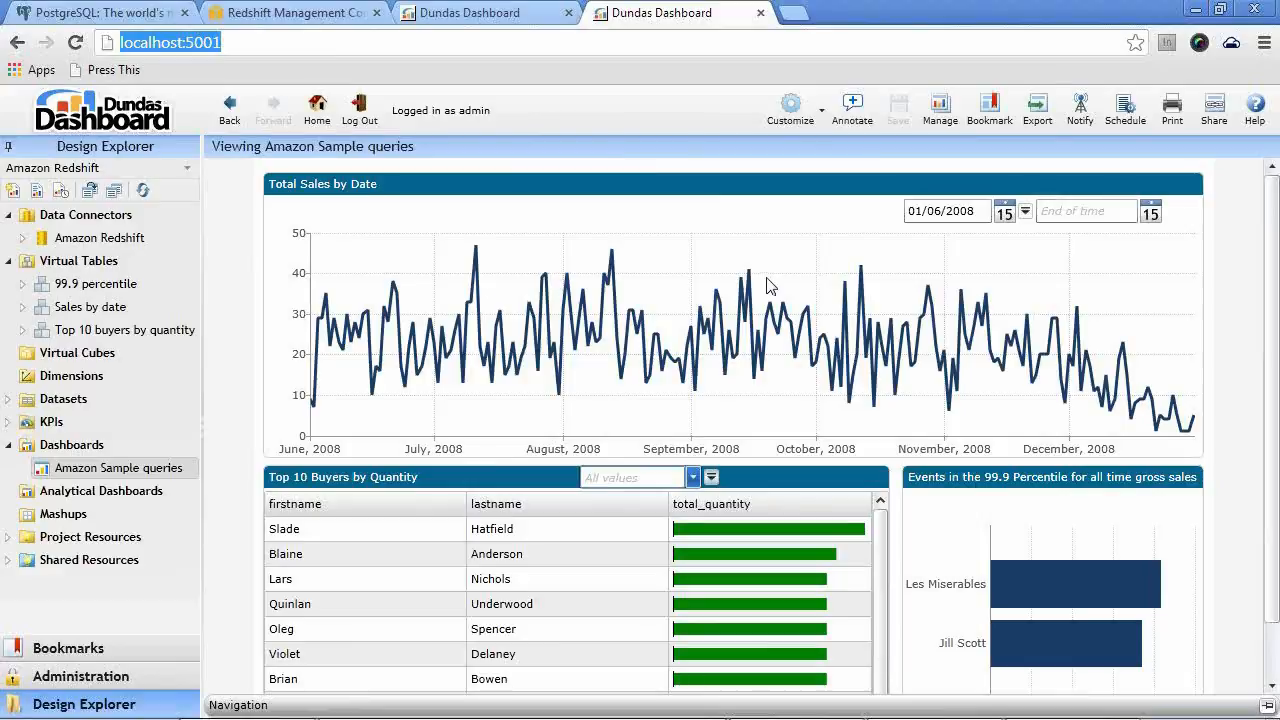
{"action": "left_click", "coordinate": [694, 477]}
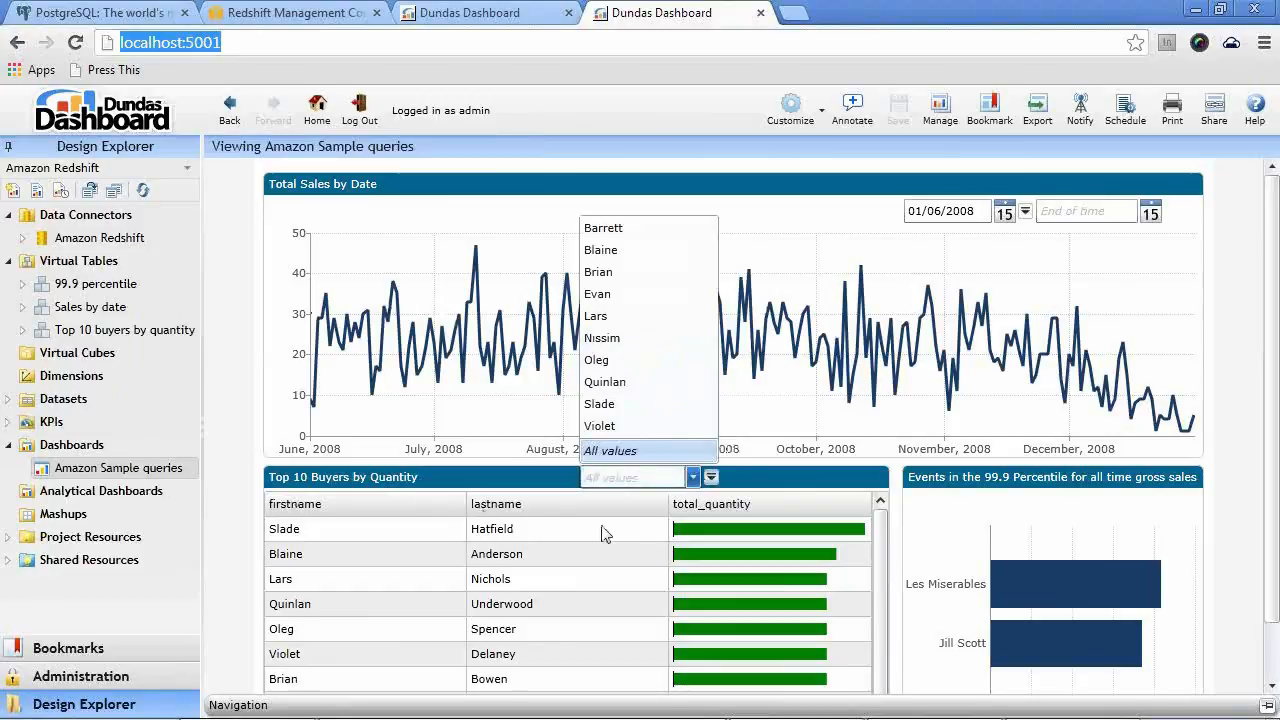
{"action": "left_click", "coordinate": [1198, 457]}
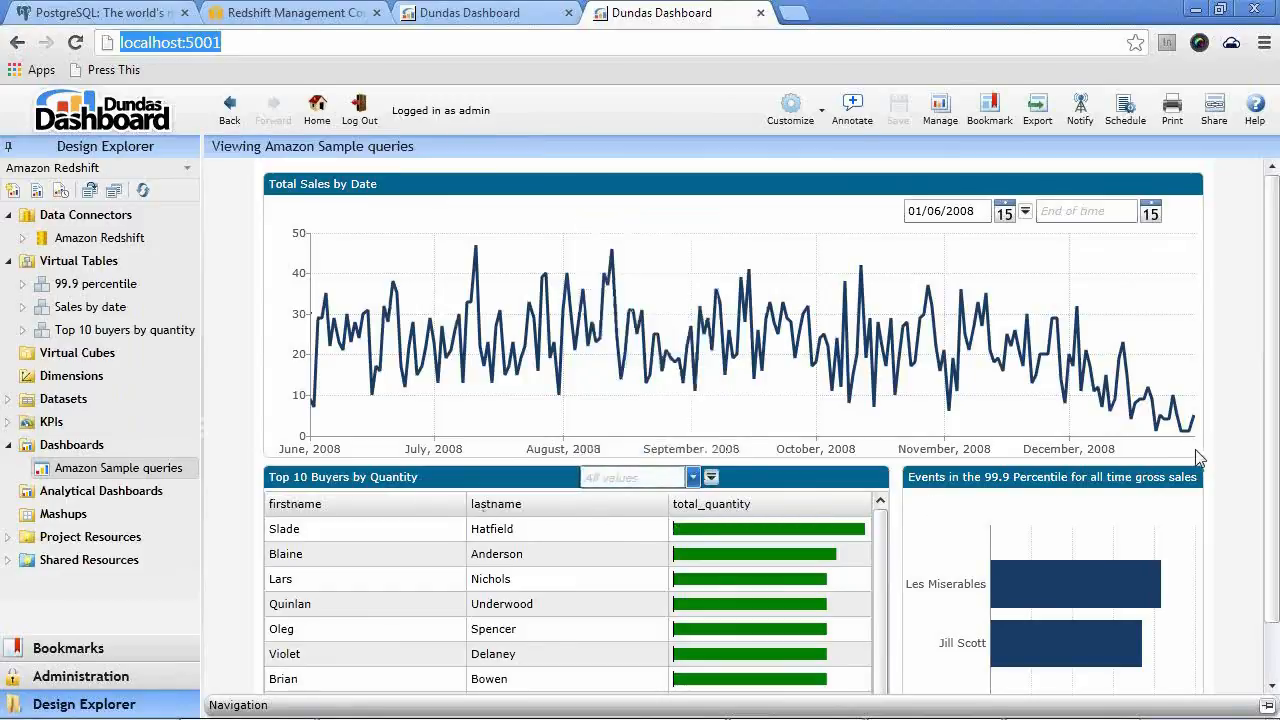